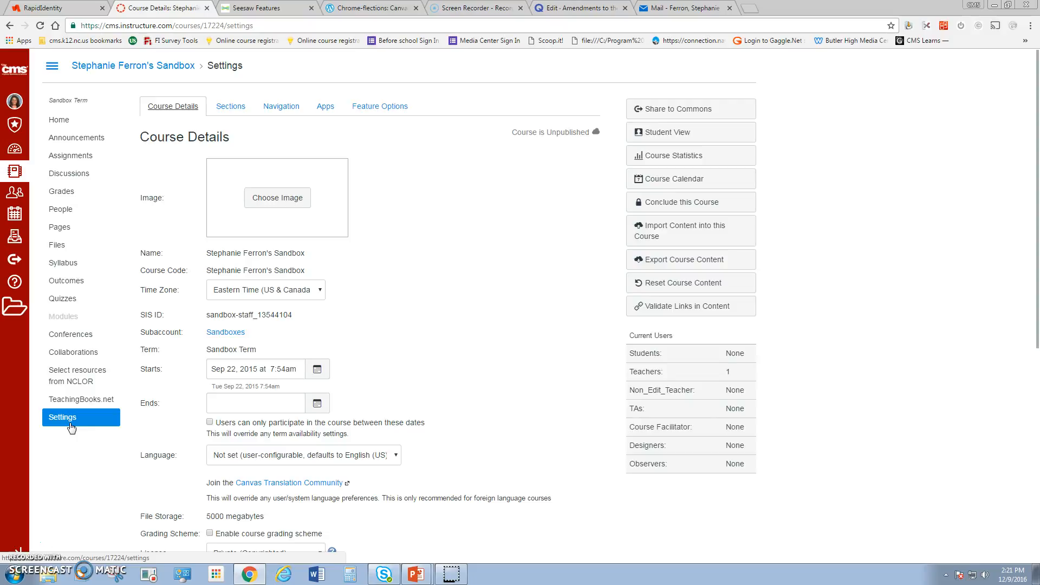
Find Quizlet among the course's external apps and open its details page
{"action": "left_click", "coordinate": [328, 108]}
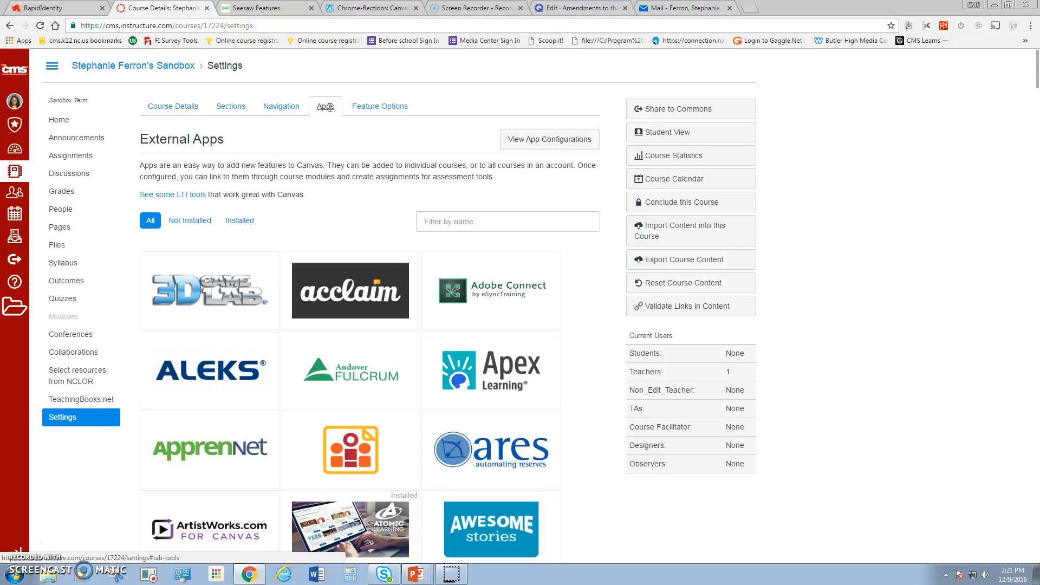
{"action": "mouse_move", "coordinate": [465, 307]}
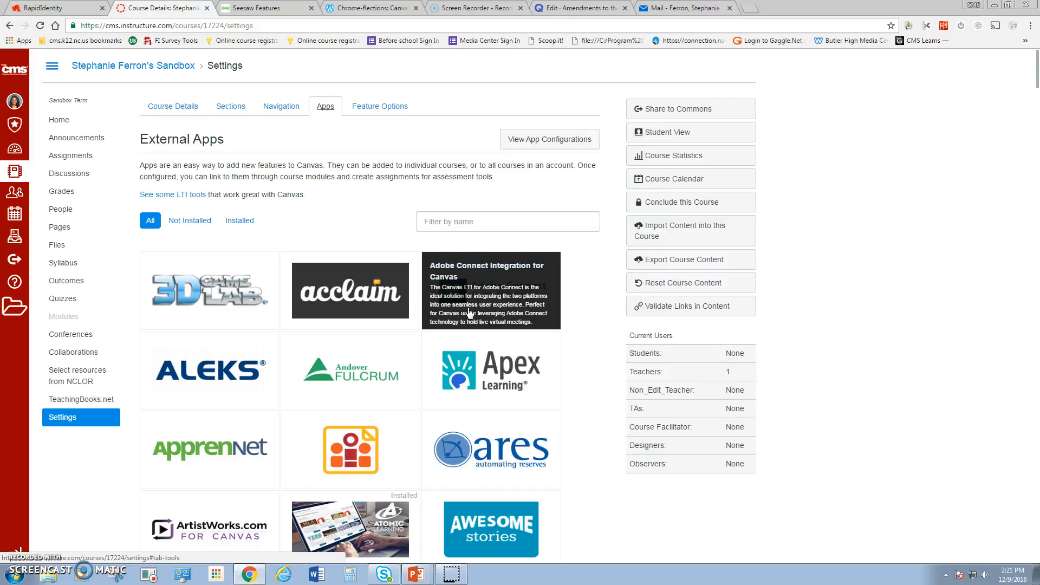
{"action": "left_click", "coordinate": [450, 222]}
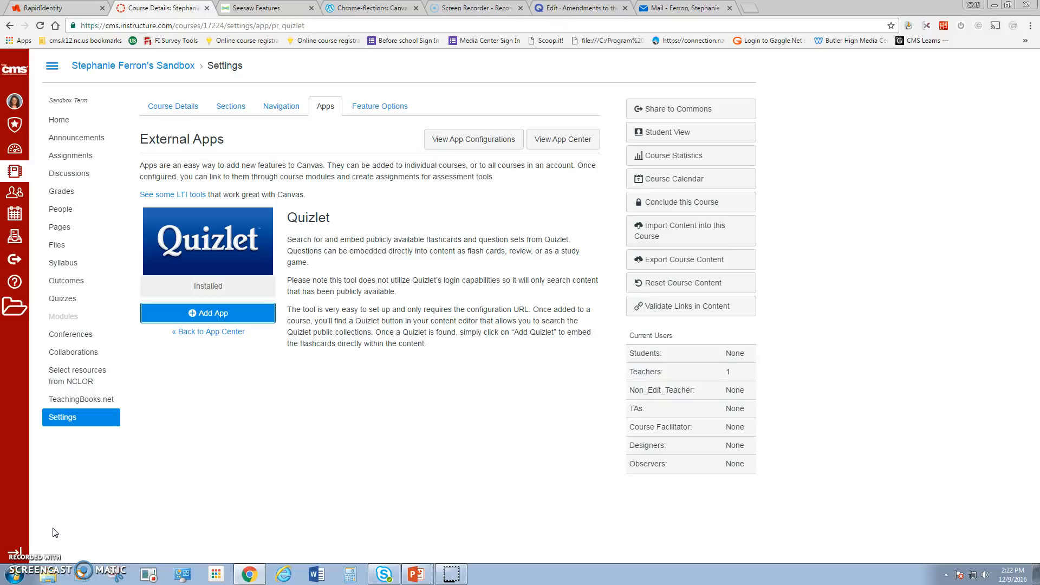
{"action": "left_click", "coordinate": [16, 546]}
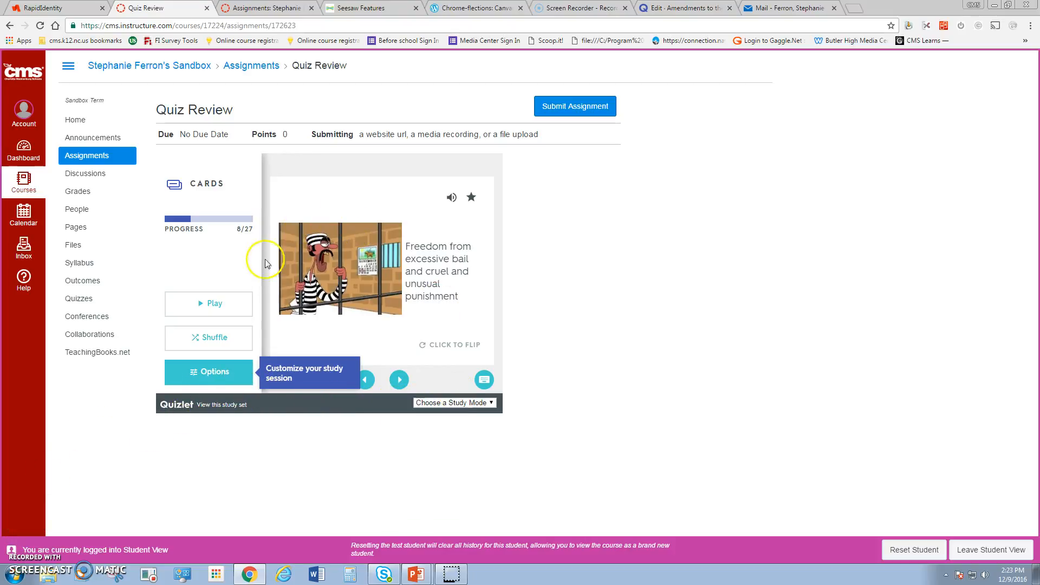
Play the embedded Quizlet flashcards in the Quiz Review assignment and advance through a few cards
{"action": "left_click", "coordinate": [213, 307]}
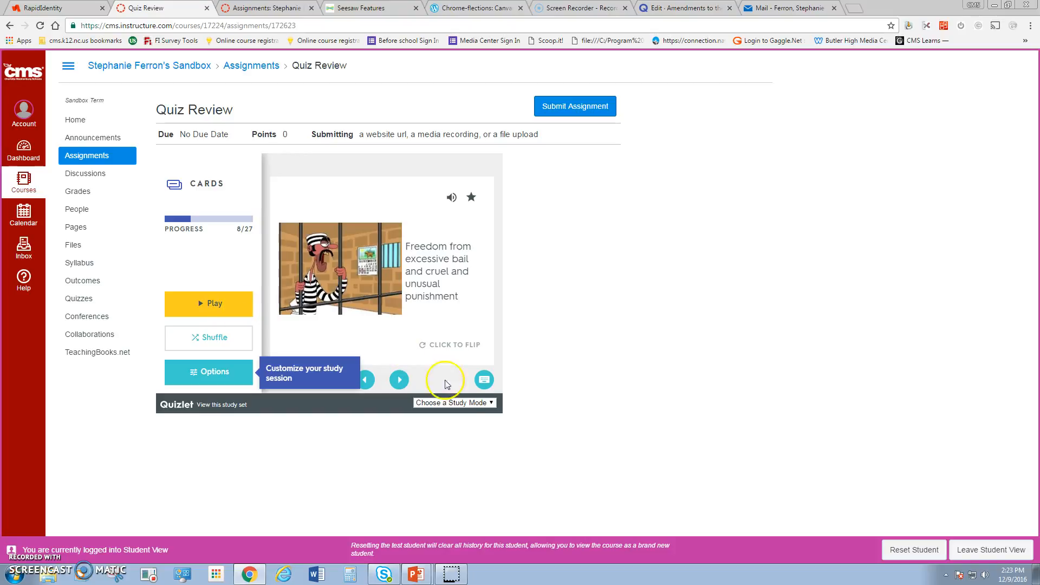
{"action": "left_click", "coordinate": [399, 379]}
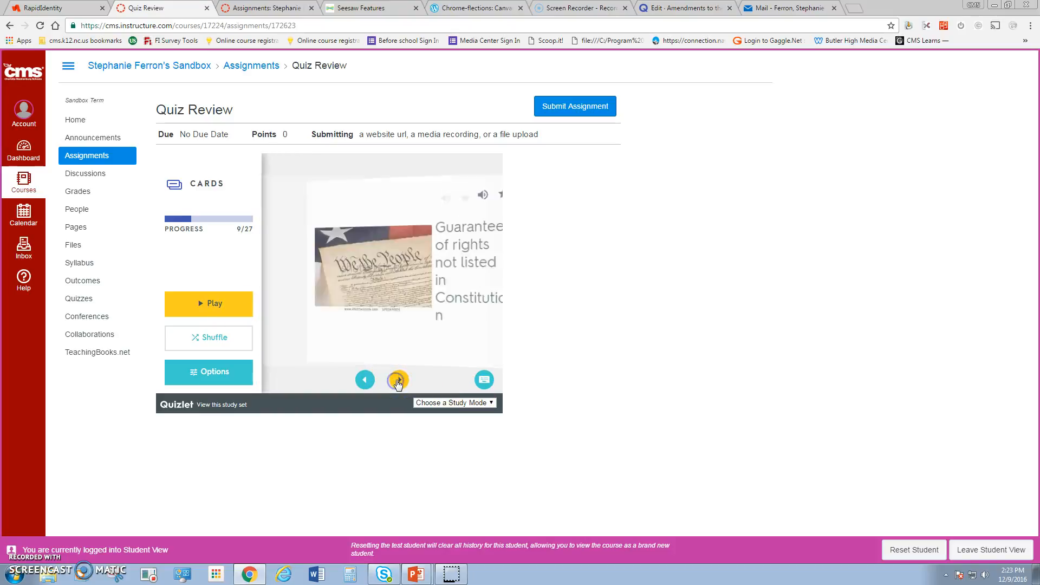
{"action": "left_click", "coordinate": [399, 379]}
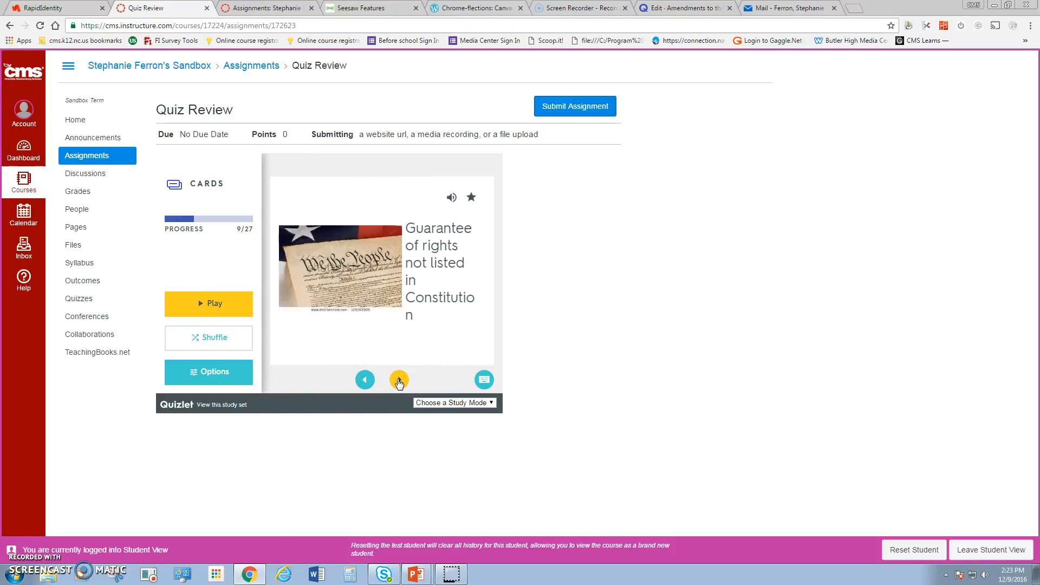
Try the embedded set's Match study mode by starting its game, and switch the study mode to Test
{"action": "left_click", "coordinate": [475, 403]}
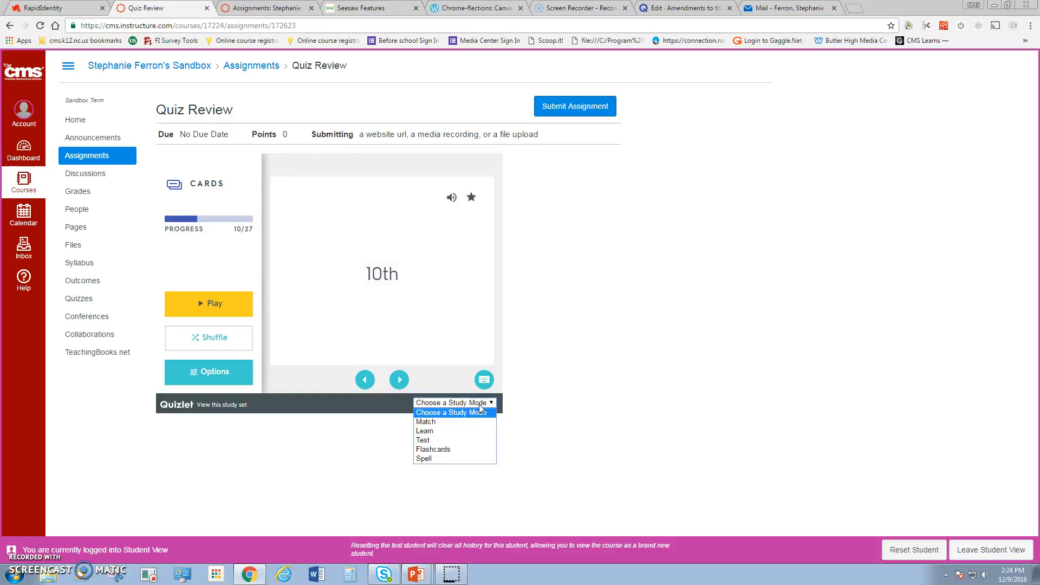
{"action": "left_click", "coordinate": [467, 421]}
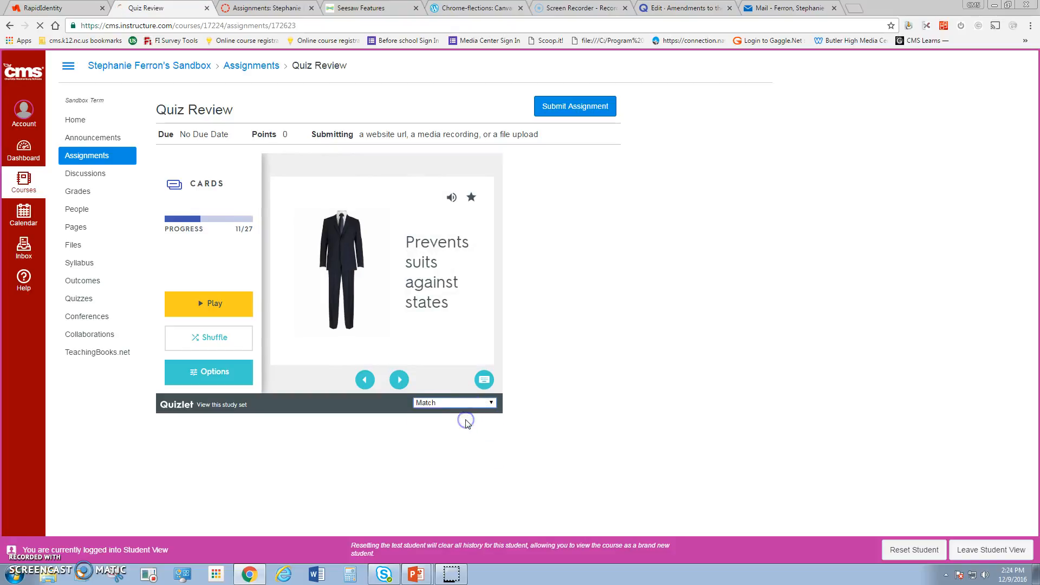
{"action": "left_click", "coordinate": [345, 309]}
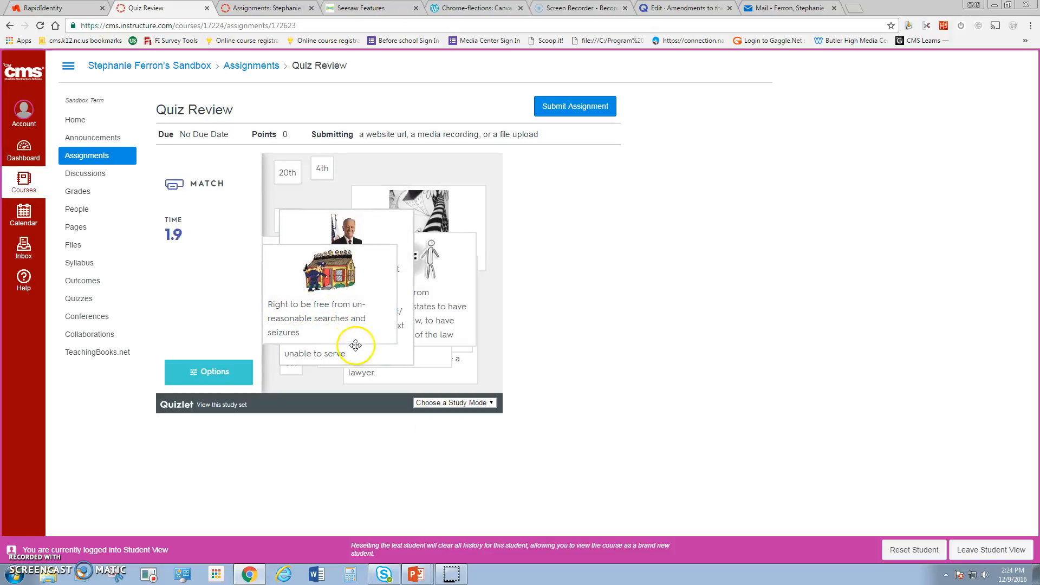
{"action": "left_click", "coordinate": [447, 403]}
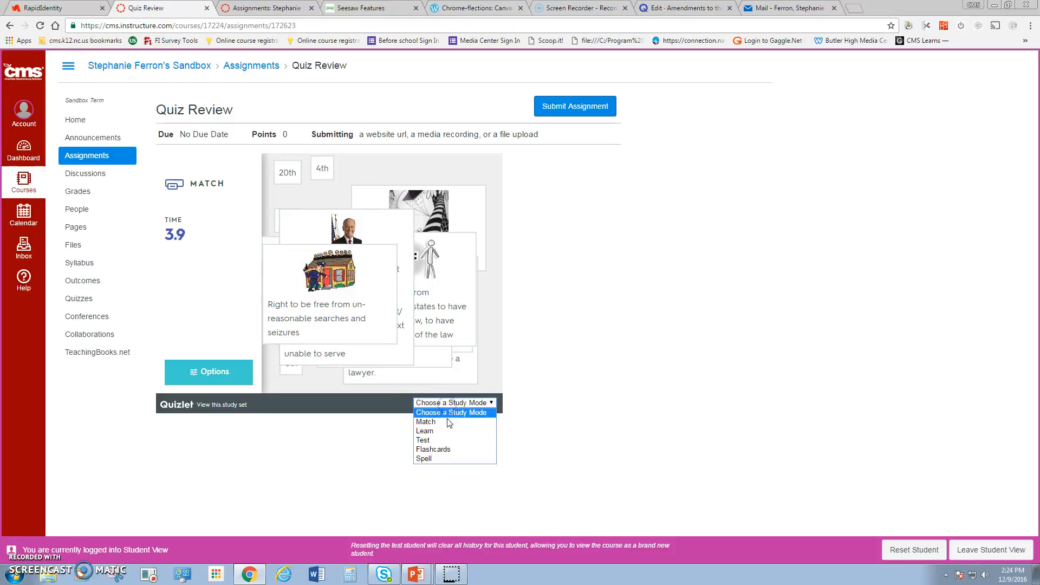
{"action": "left_click", "coordinate": [439, 440]}
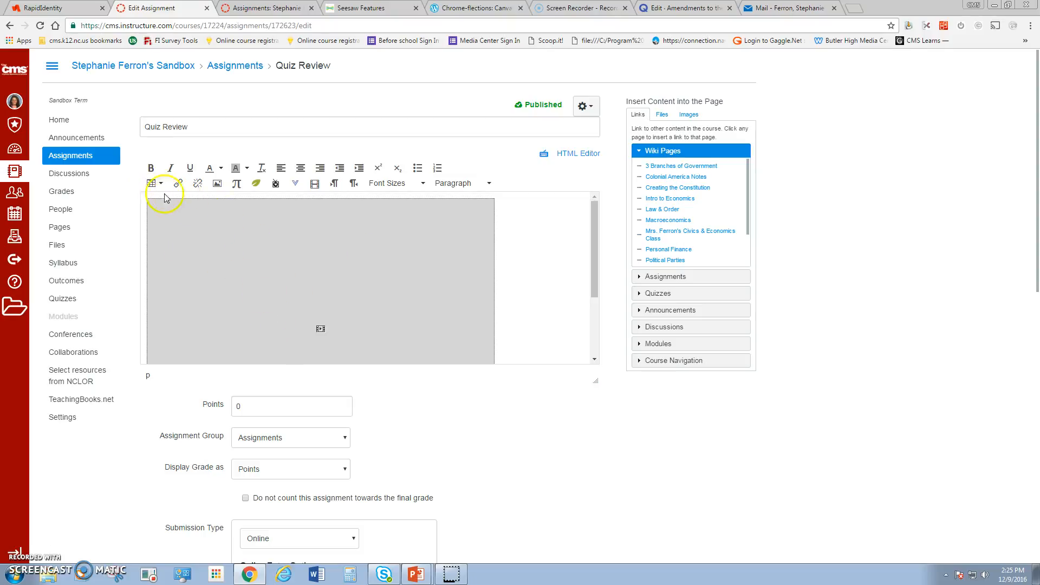
Open the Quizlet embed tool from the Quiz Review description editor and search for "Amendments"
{"action": "left_click", "coordinate": [296, 187]}
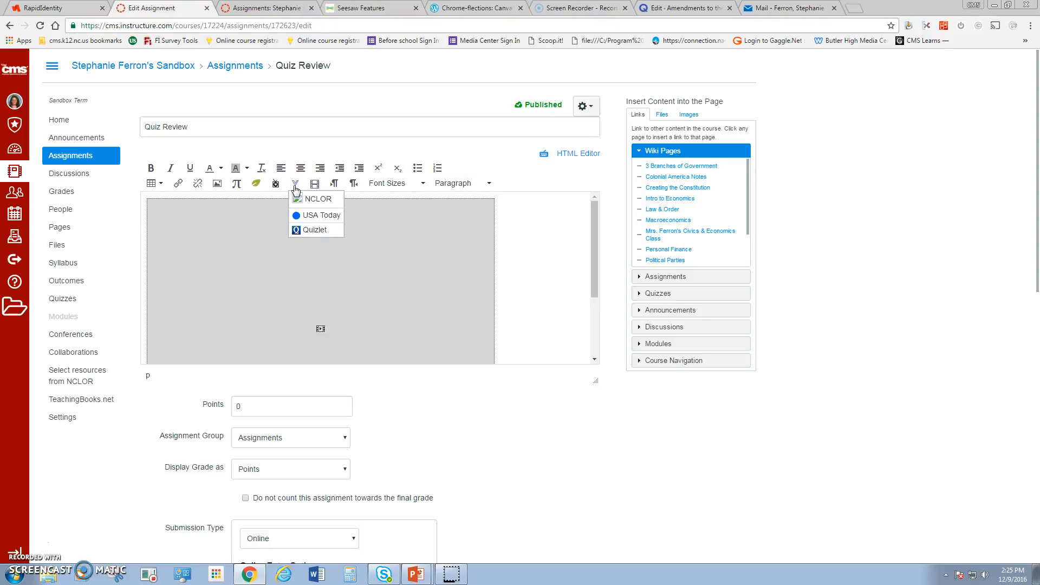
{"action": "left_click", "coordinate": [303, 229]}
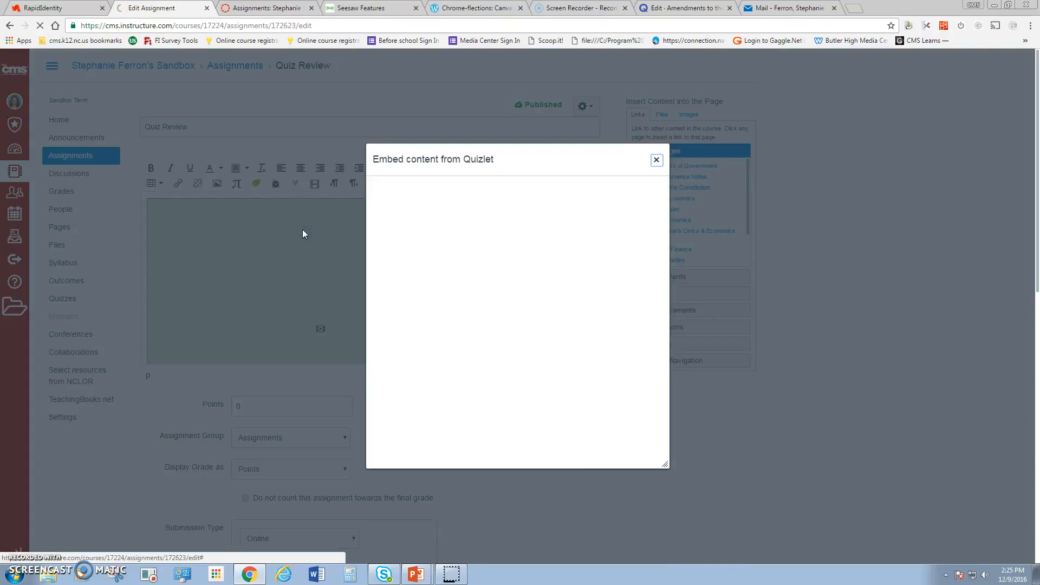
{"action": "left_click", "coordinate": [578, 191]}
{"action": "type", "text": "Amednem"}
{"action": "key", "text": "BackSpace"}
{"action": "key", "text": "BackSpace"}
{"action": "key", "text": "BackSpace"}
{"action": "type", "text": "ndments"}
{"action": "key", "text": "Return"}
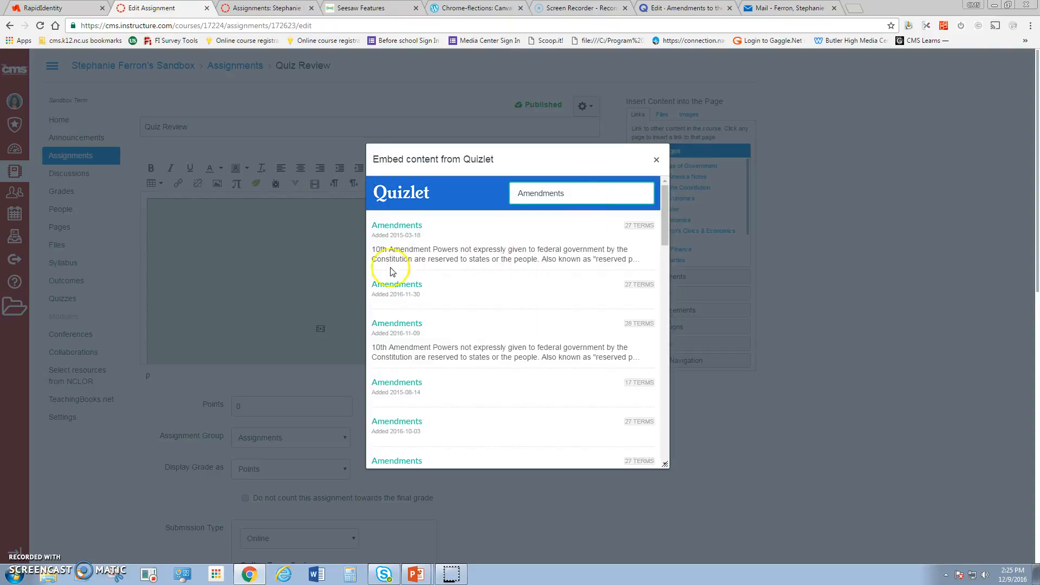
Browse the Quizlet search results and open the 28-term Amendments set added 2016-11-09
{"action": "scroll", "coordinate": [523, 293], "scroll_direction": "down", "scroll_amount": 5}
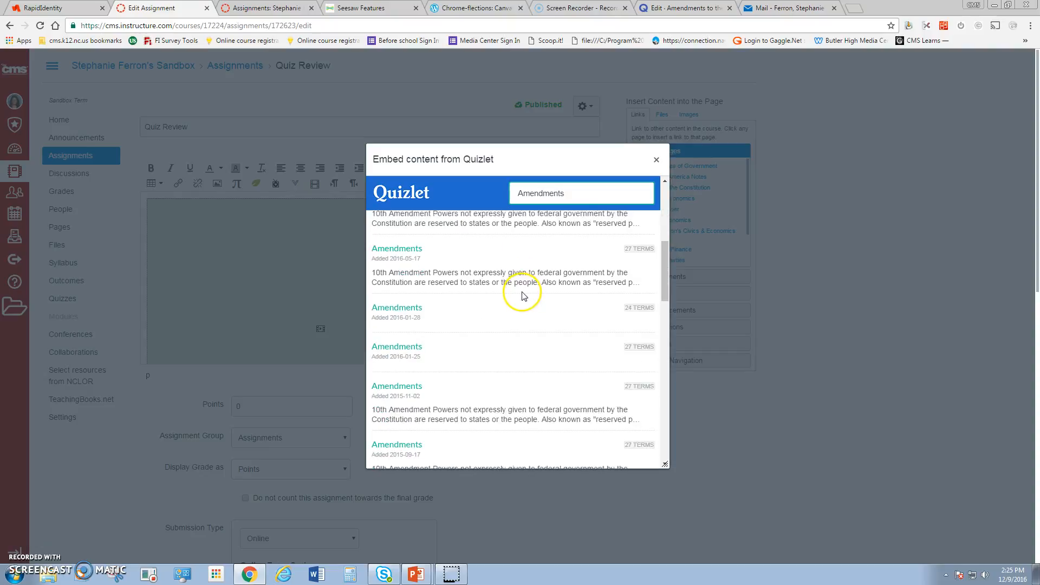
{"action": "scroll", "coordinate": [523, 304], "scroll_direction": "down", "scroll_amount": 4}
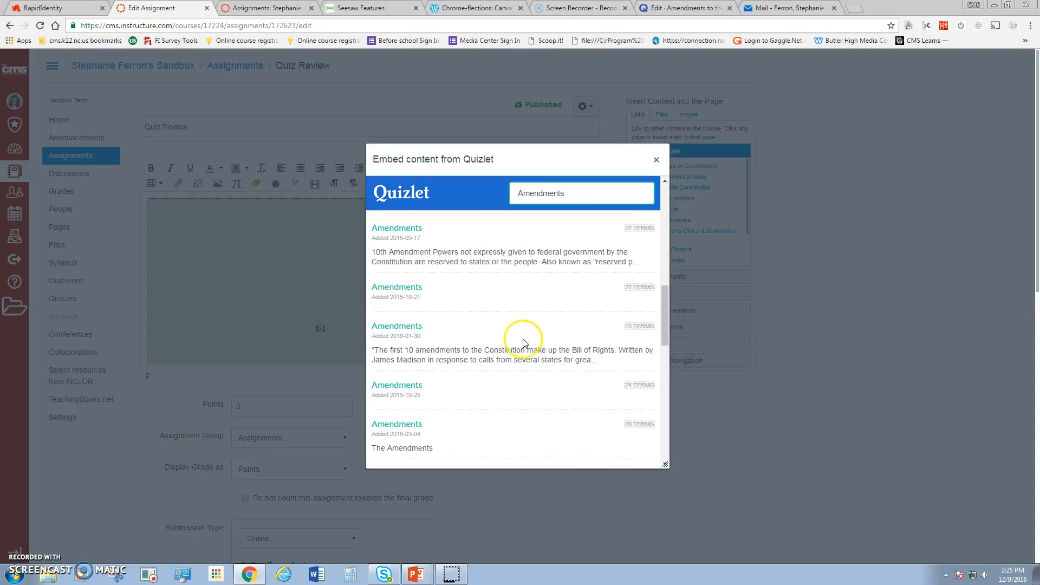
{"action": "scroll", "coordinate": [458, 340], "scroll_direction": "down", "scroll_amount": 1}
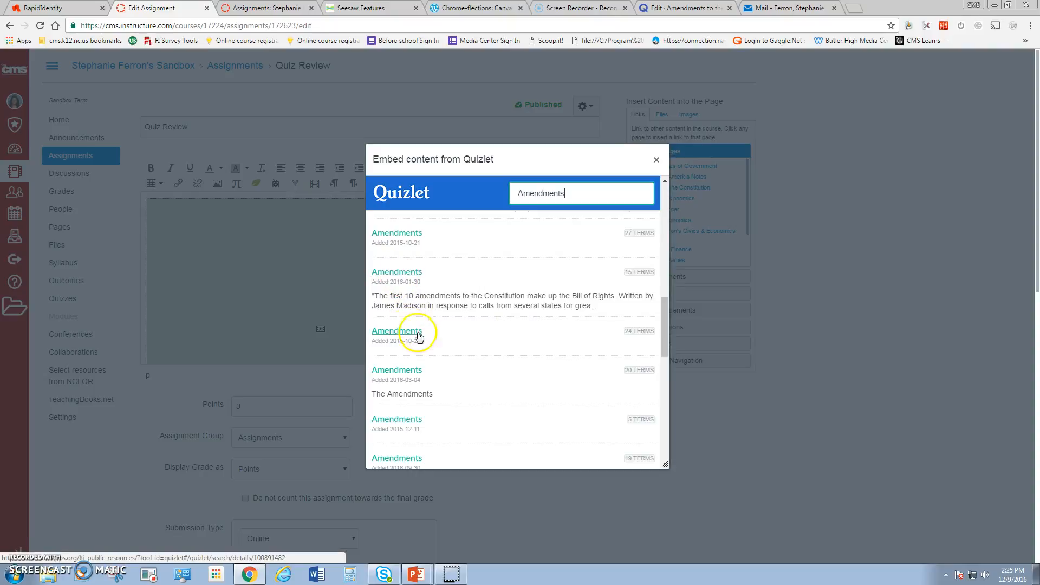
{"action": "scroll", "coordinate": [421, 336], "scroll_direction": "up", "scroll_amount": 5}
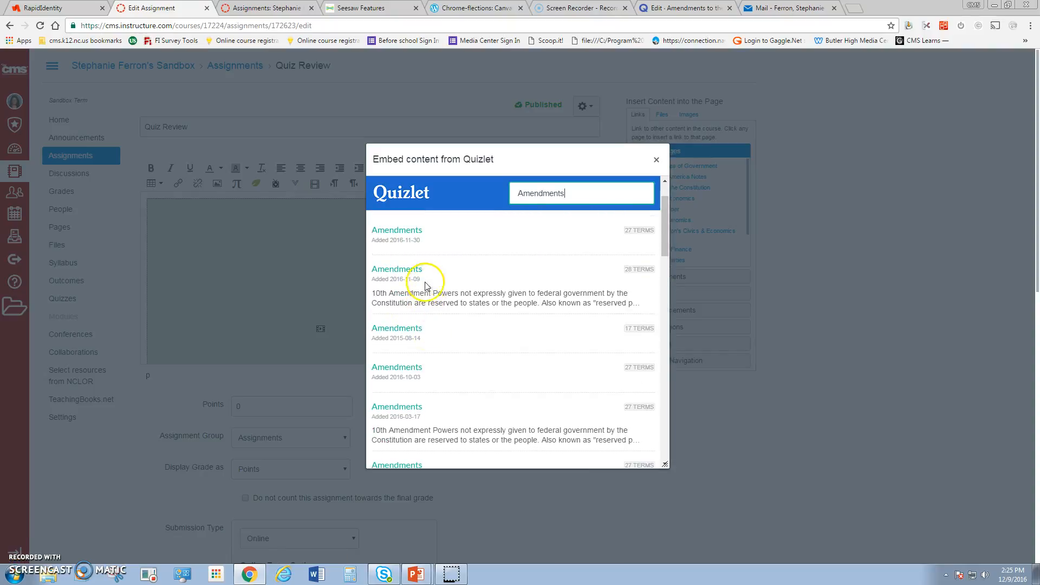
{"action": "left_click", "coordinate": [414, 270]}
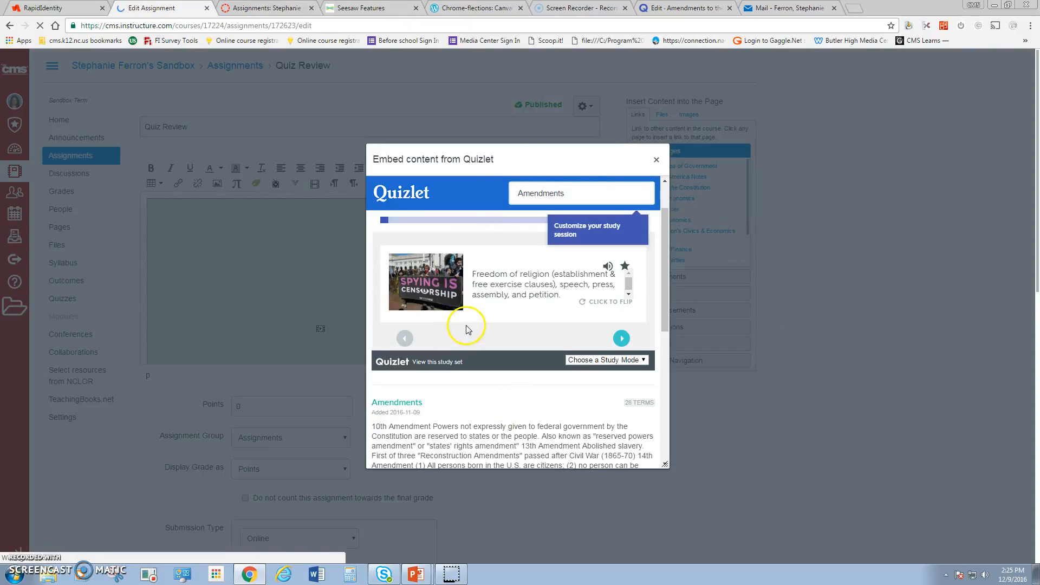
Preview the Amendments set by advancing through its flashcards to card 7
{"action": "left_click", "coordinate": [617, 340]}
{"action": "left_click", "coordinate": [618, 340]}
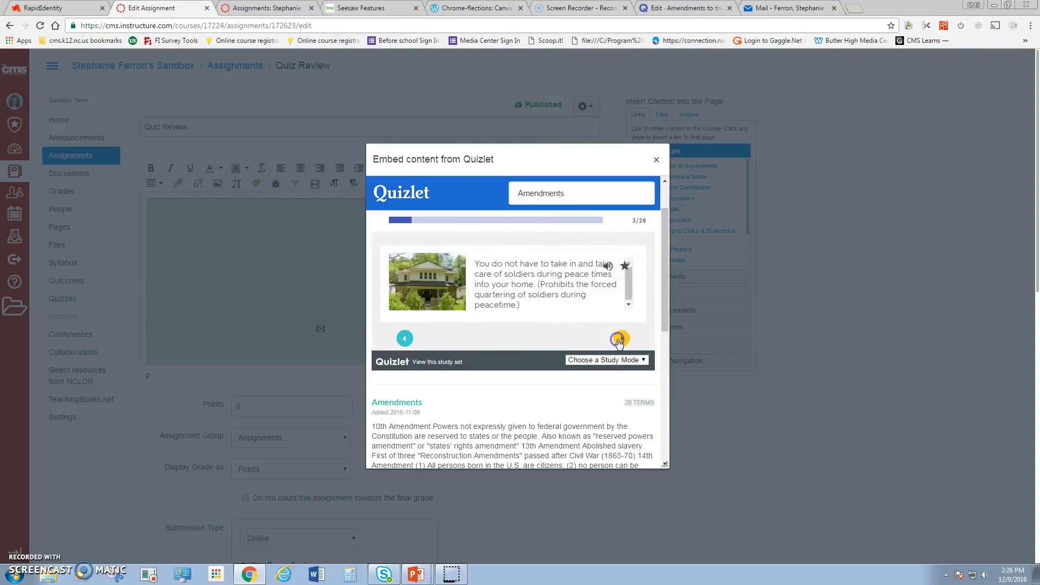
{"action": "left_click", "coordinate": [619, 340]}
{"action": "left_click", "coordinate": [620, 340]}
{"action": "left_click", "coordinate": [622, 340]}
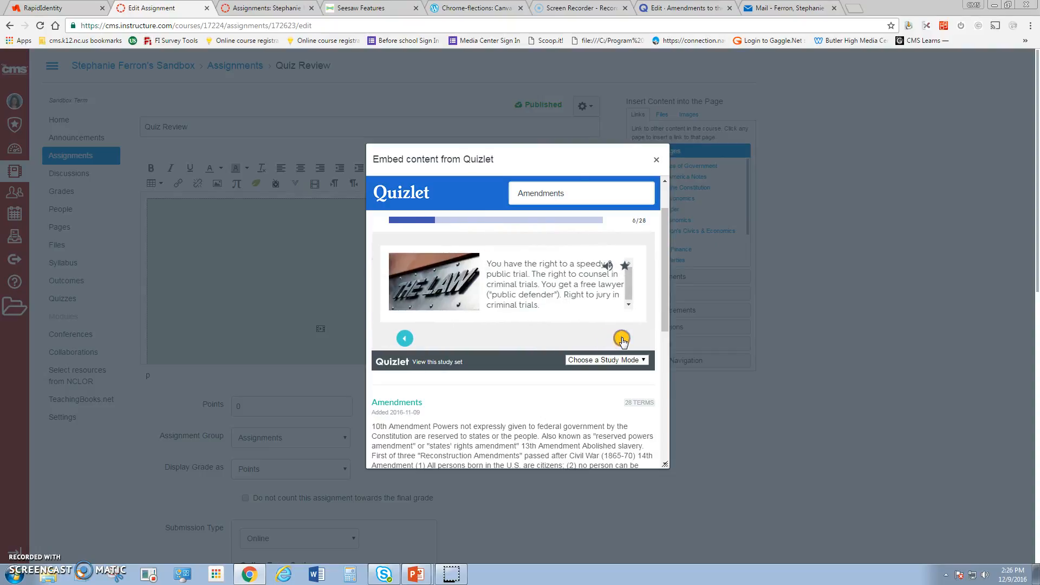
{"action": "left_click", "coordinate": [622, 339]}
Show the embed options for the previewed Amendments set and close the Quizlet dialog without embedding it
{"action": "scroll", "coordinate": [621, 327], "scroll_direction": "up", "scroll_amount": 1}
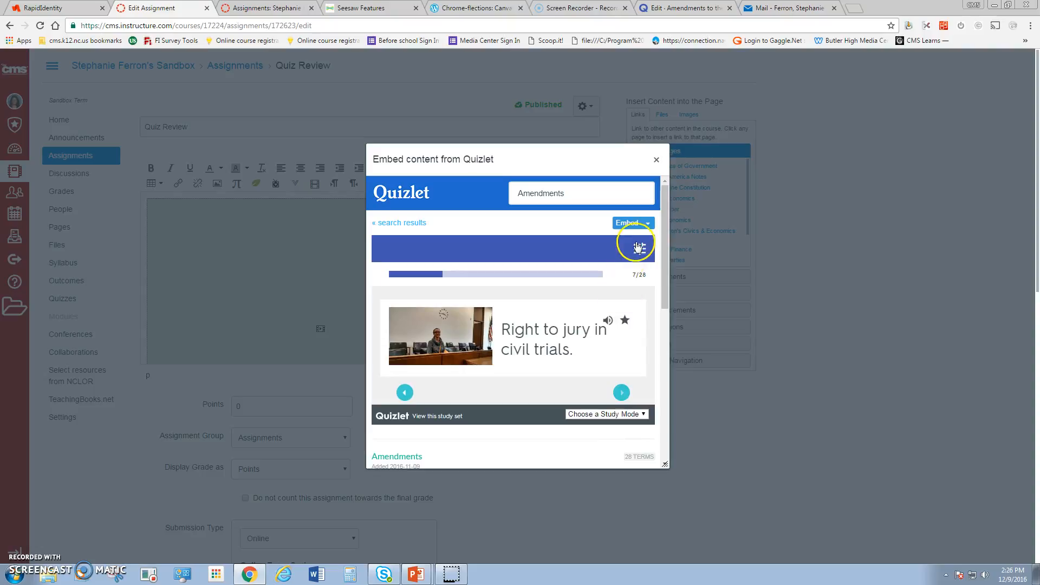
{"action": "left_click", "coordinate": [632, 224]}
{"action": "left_click", "coordinate": [656, 162]}
{"action": "left_click", "coordinate": [560, 87]}
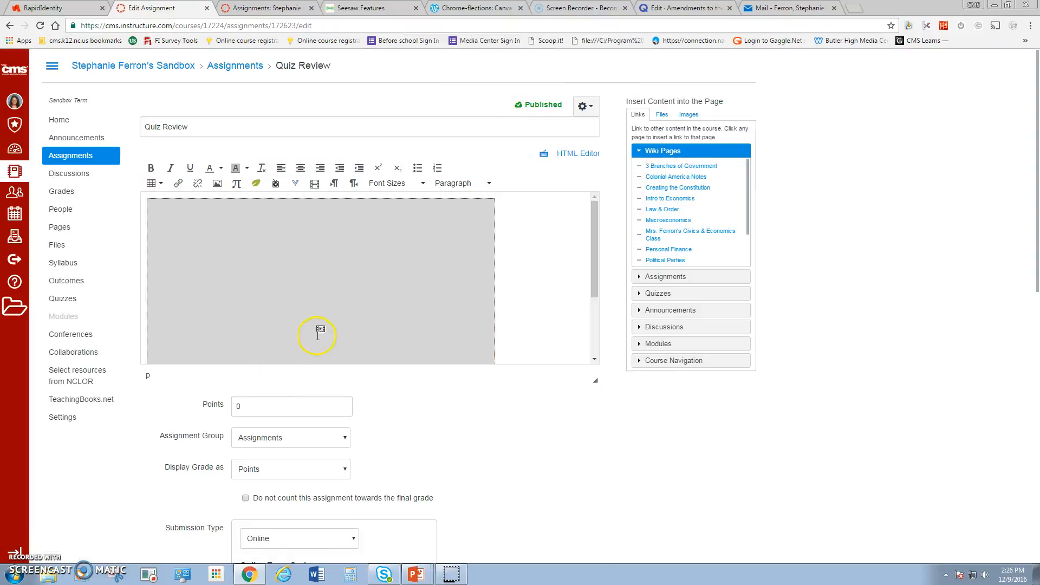
Save the Quiz Review assignment and look over the embedded Quizlet set on its page
{"action": "scroll", "coordinate": [380, 320], "scroll_direction": "down", "scroll_amount": 4}
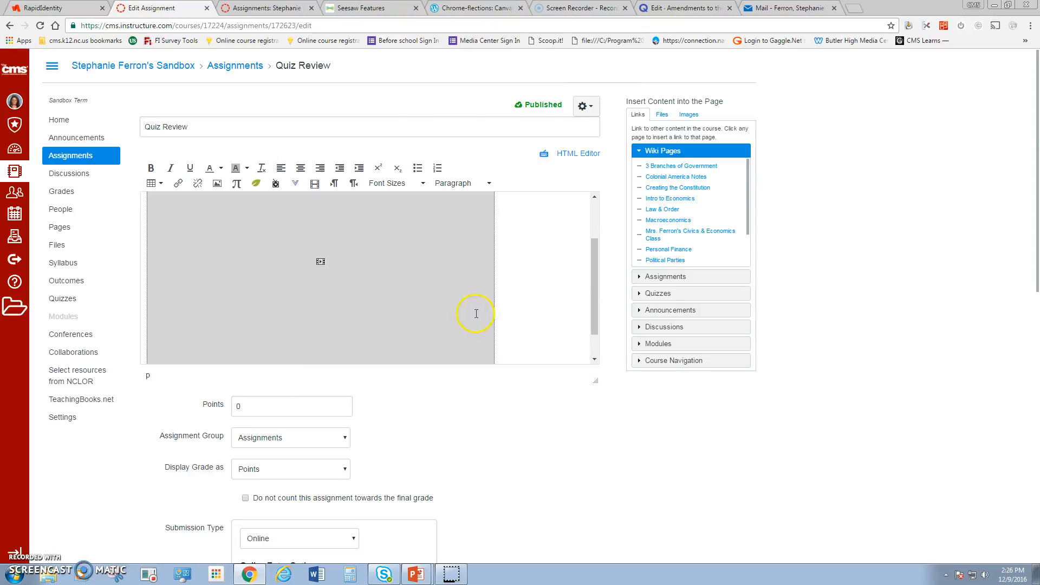
{"action": "scroll", "coordinate": [554, 466], "scroll_direction": "down", "scroll_amount": 10}
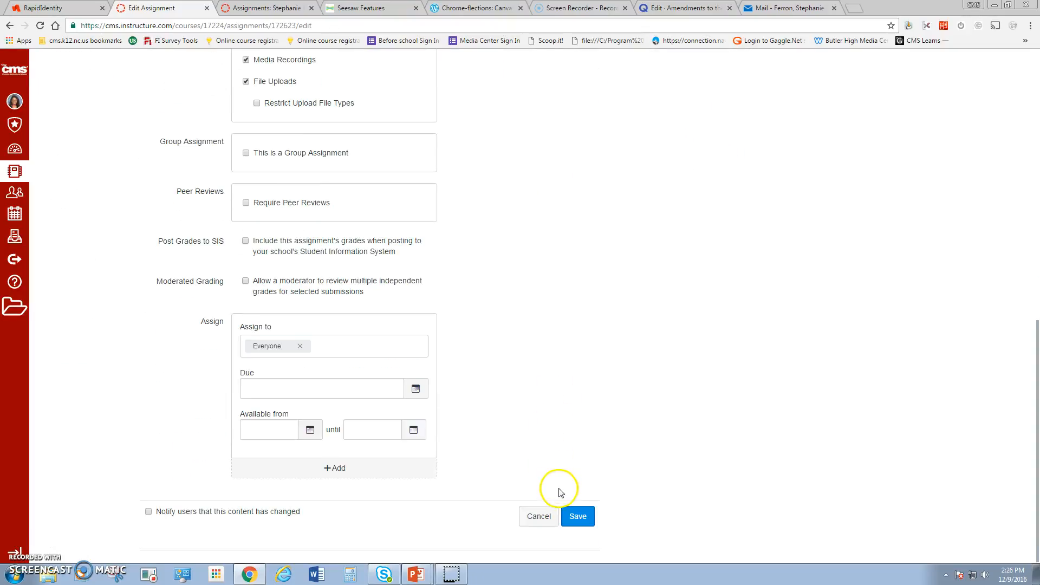
{"action": "left_click", "coordinate": [586, 516]}
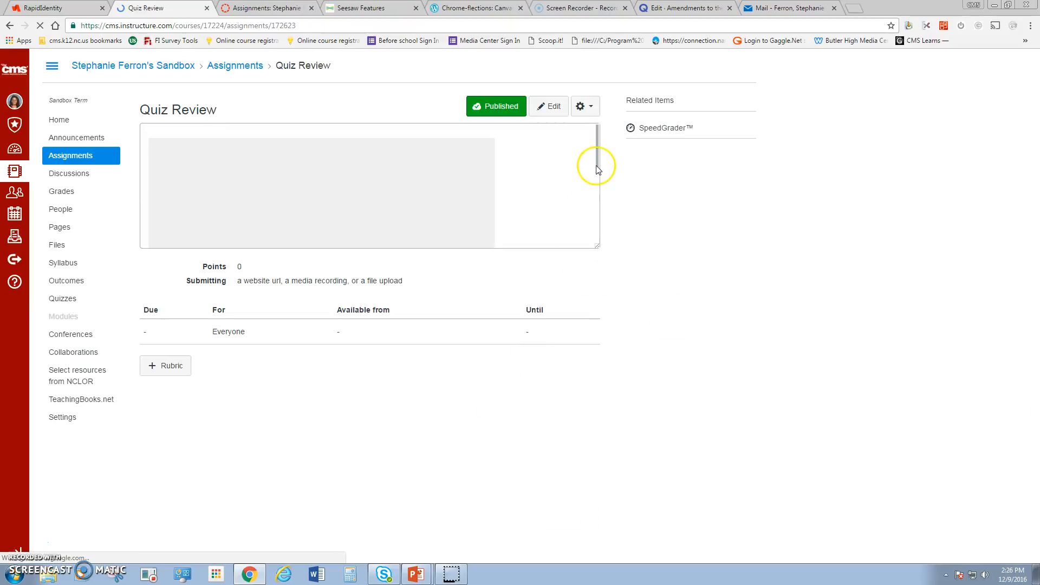
{"action": "left_click_drag", "start_coordinate": [597, 172], "coordinate": [611, 237]}
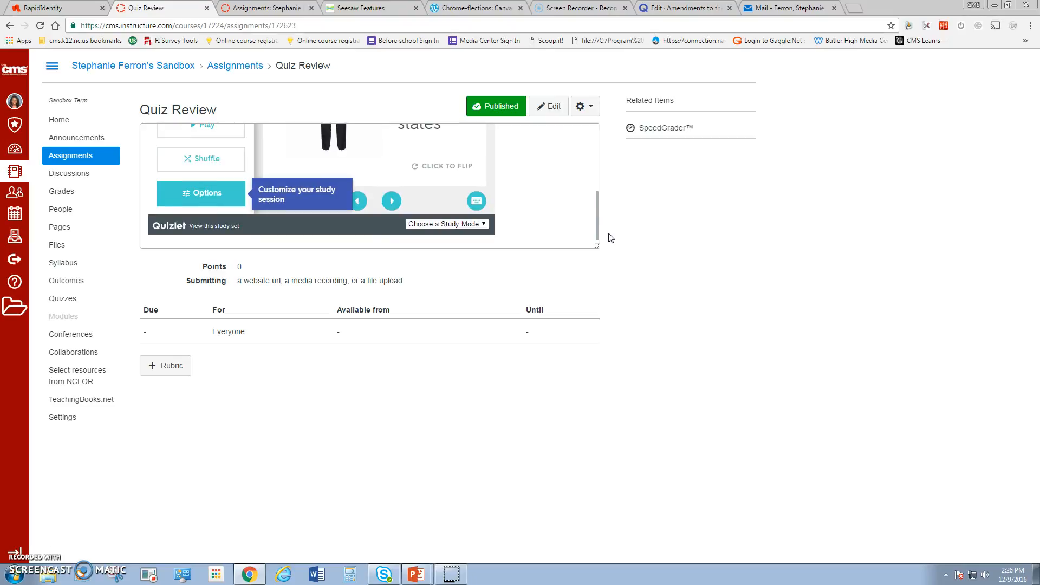
{"action": "scroll", "coordinate": [598, 222], "scroll_direction": "up", "scroll_amount": 3}
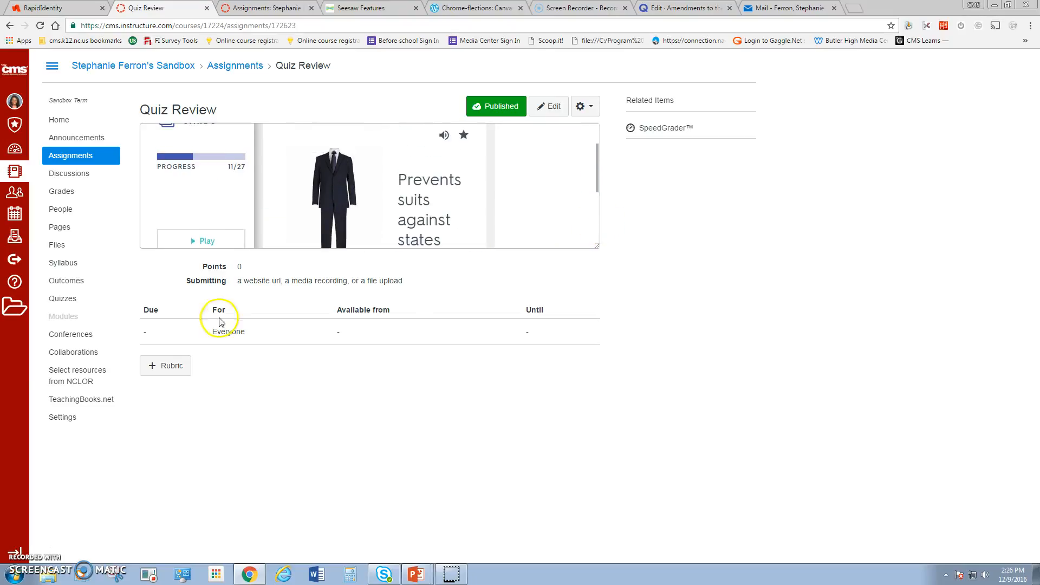
Return to the external apps list in the course settings and browse the available apps
{"action": "left_click", "coordinate": [53, 421]}
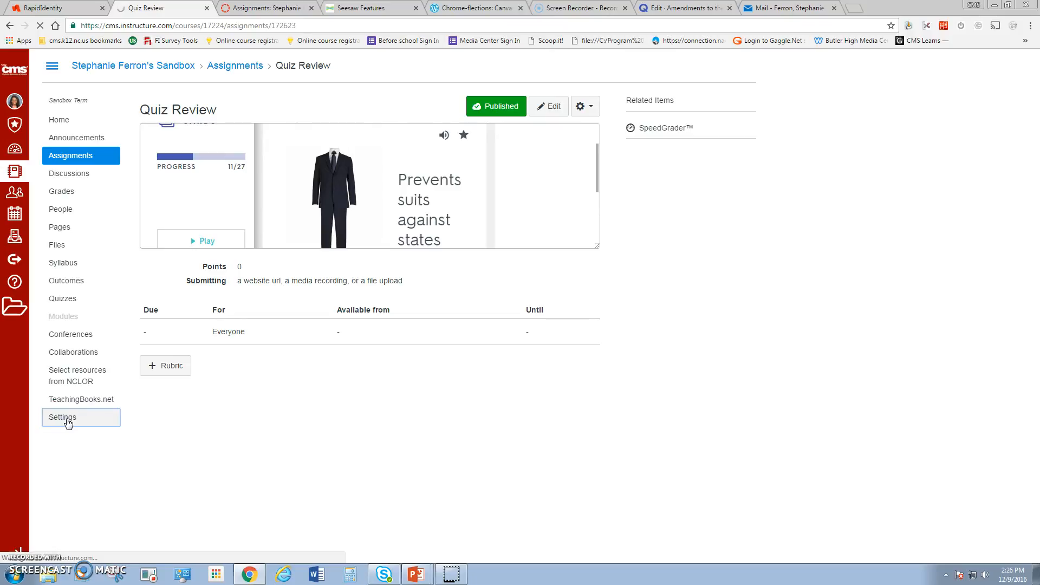
{"action": "left_click", "coordinate": [104, 425]}
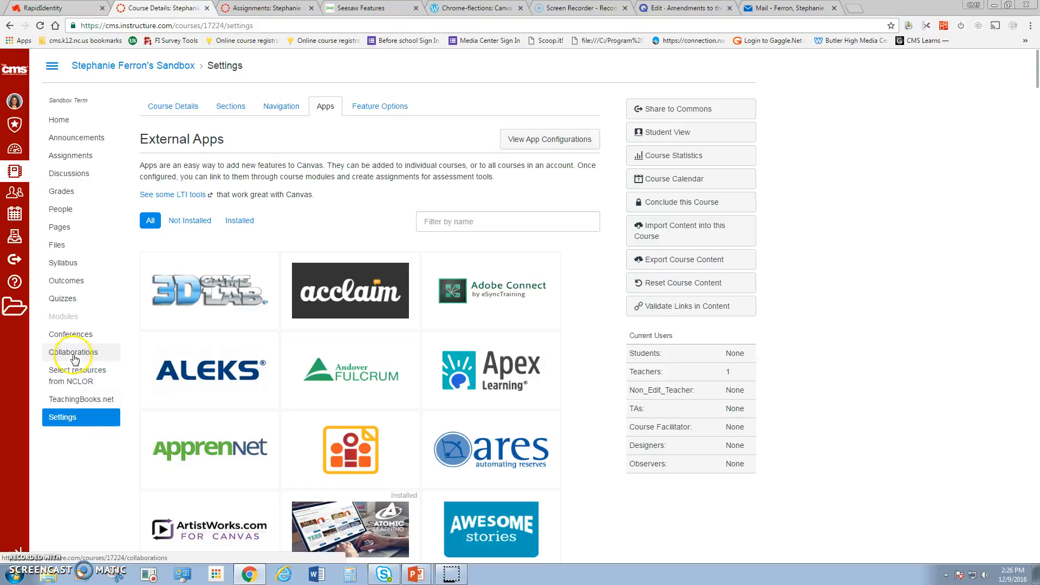
{"action": "scroll", "coordinate": [465, 368], "scroll_direction": "down", "scroll_amount": 6}
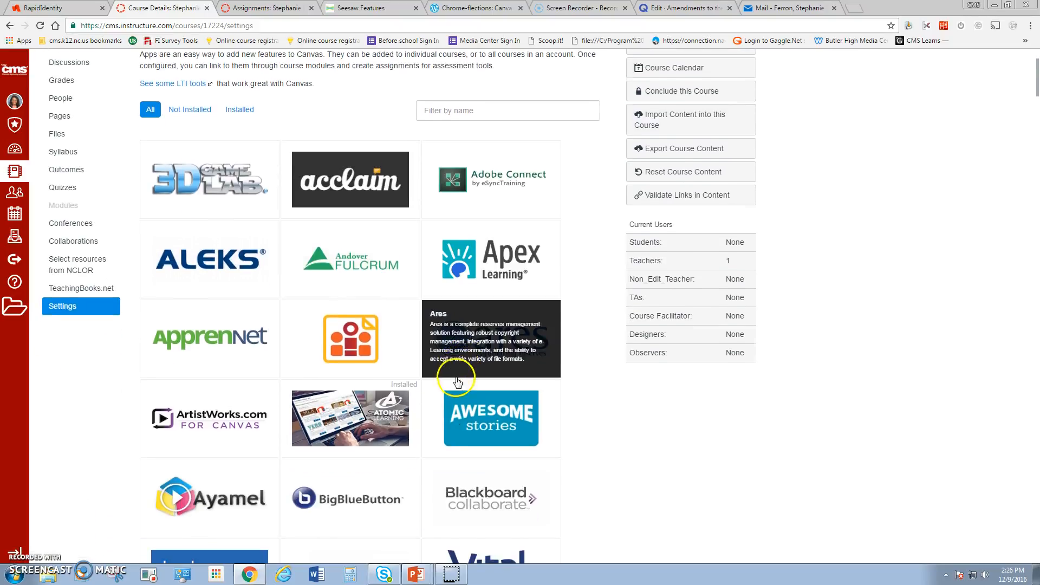
{"action": "scroll", "coordinate": [454, 396], "scroll_direction": "down", "scroll_amount": 3}
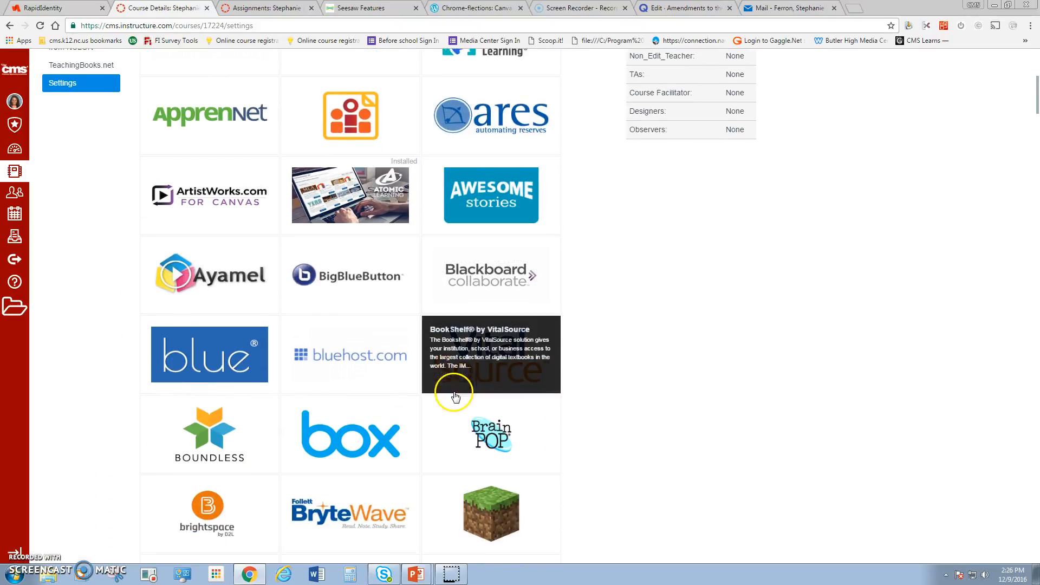
{"action": "scroll", "coordinate": [455, 399], "scroll_direction": "down", "scroll_amount": 4}
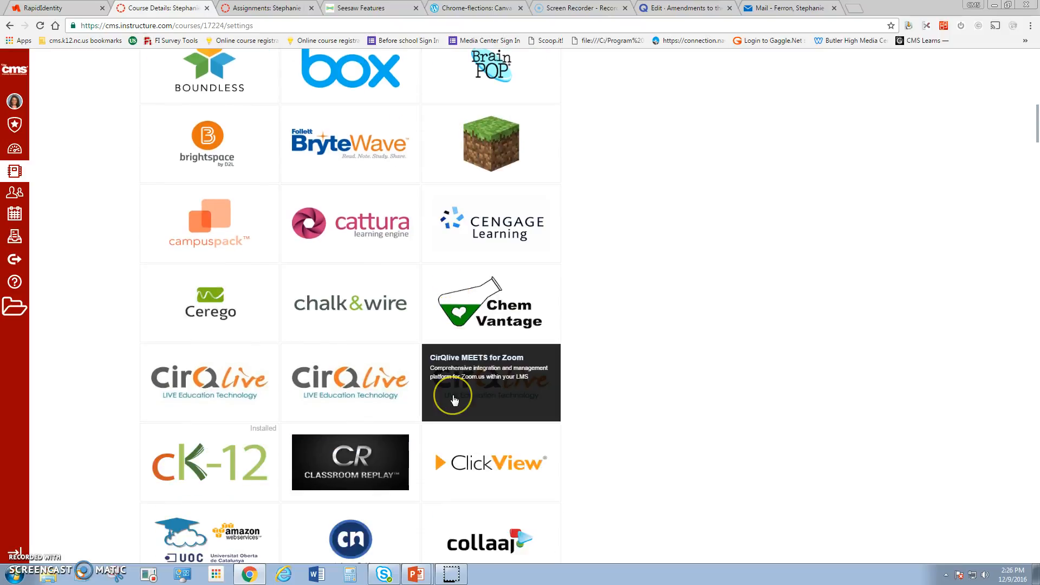
{"action": "scroll", "coordinate": [455, 399], "scroll_direction": "down", "scroll_amount": 5}
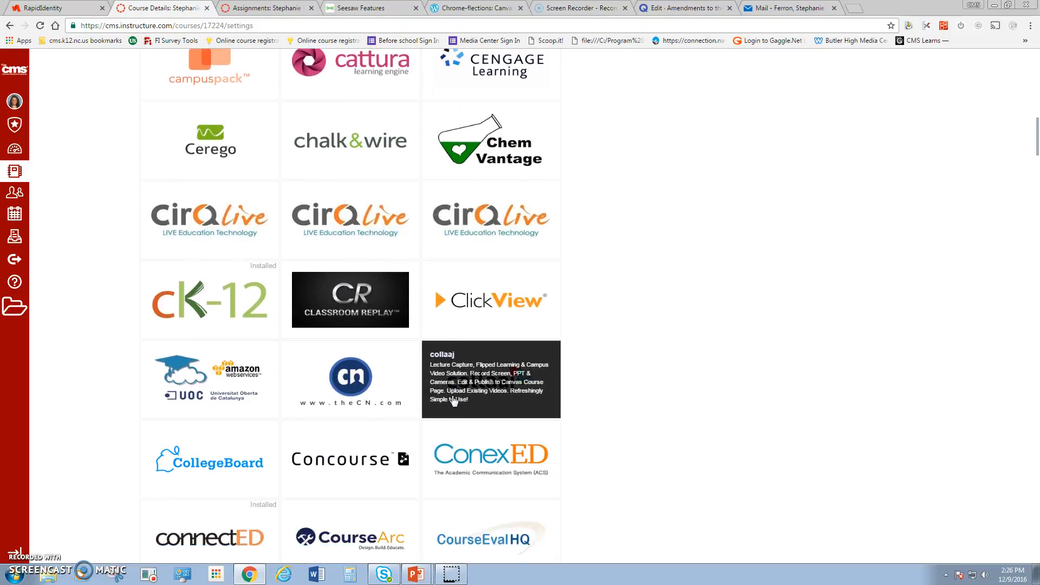
{"action": "scroll", "coordinate": [454, 401], "scroll_direction": "down", "scroll_amount": 7}
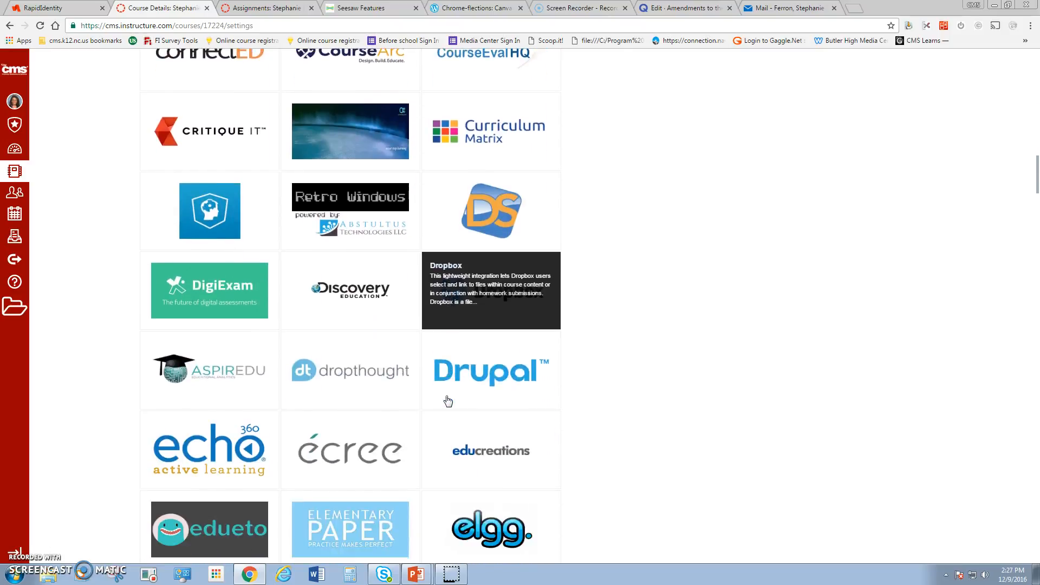
{"action": "scroll", "coordinate": [448, 401], "scroll_direction": "down", "scroll_amount": 5}
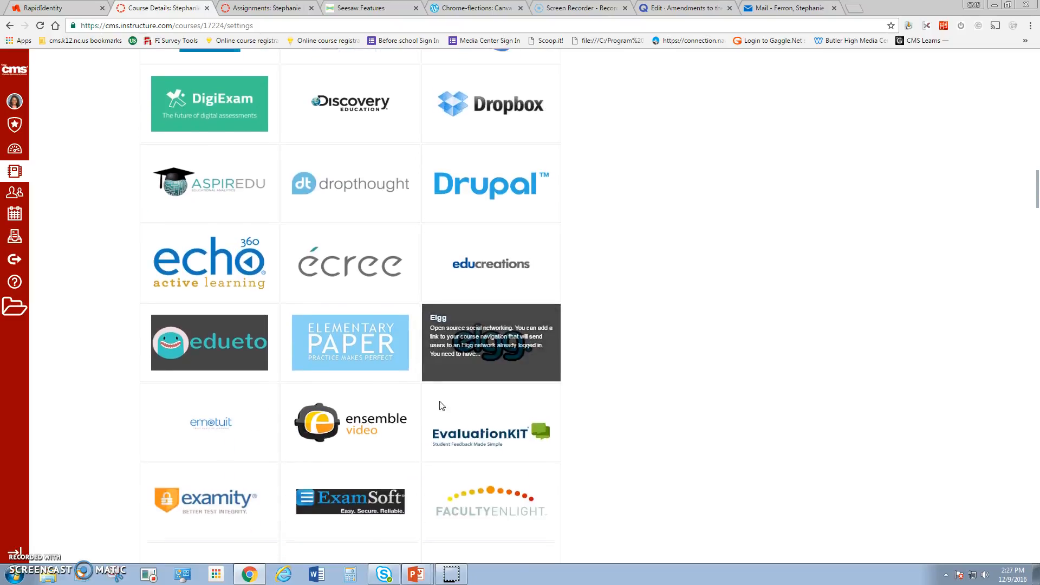
{"action": "scroll", "coordinate": [439, 407], "scroll_direction": "down", "scroll_amount": 8}
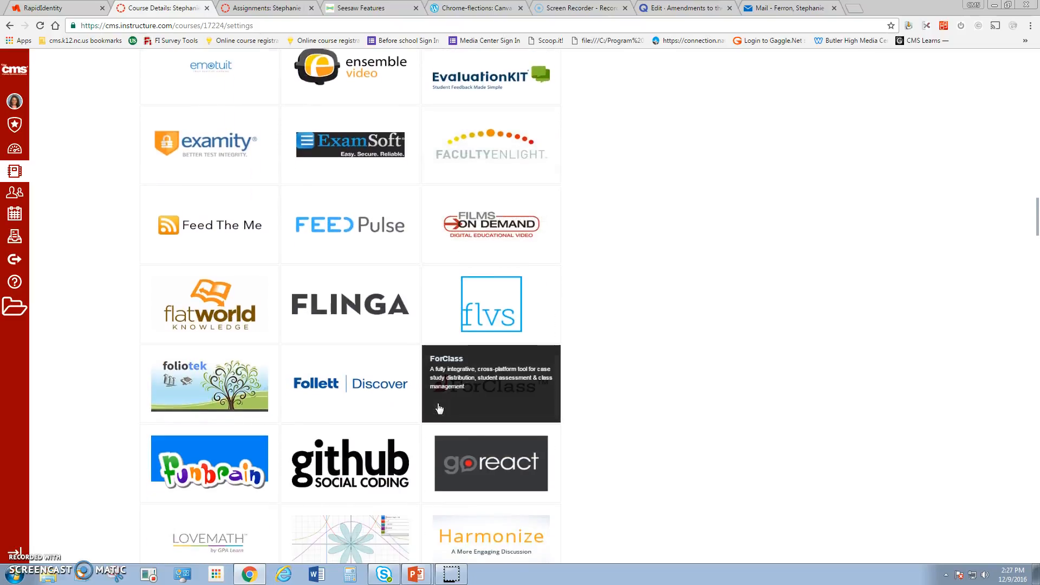
{"action": "scroll", "coordinate": [439, 408], "scroll_direction": "down", "scroll_amount": 2}
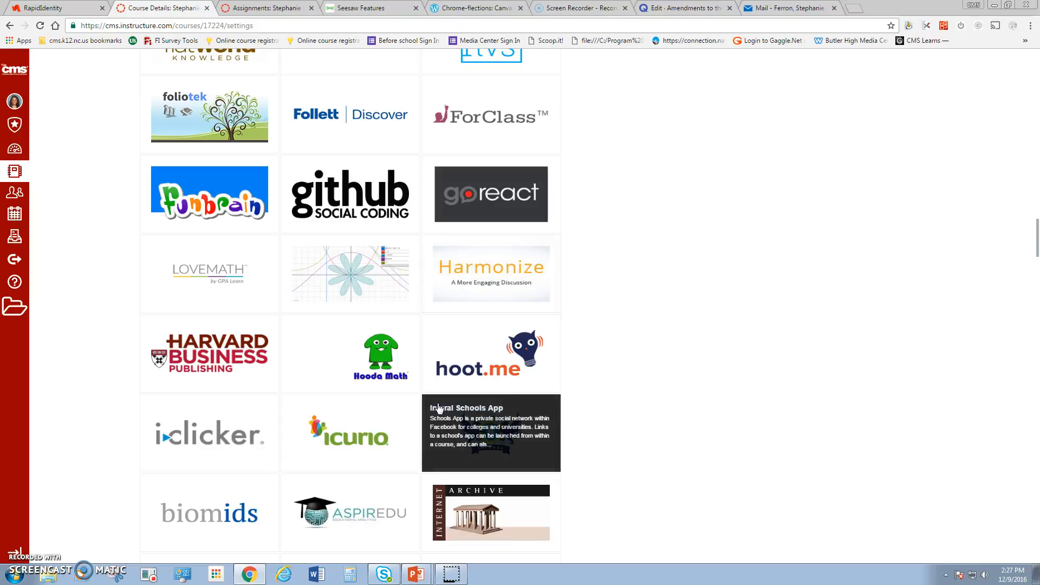